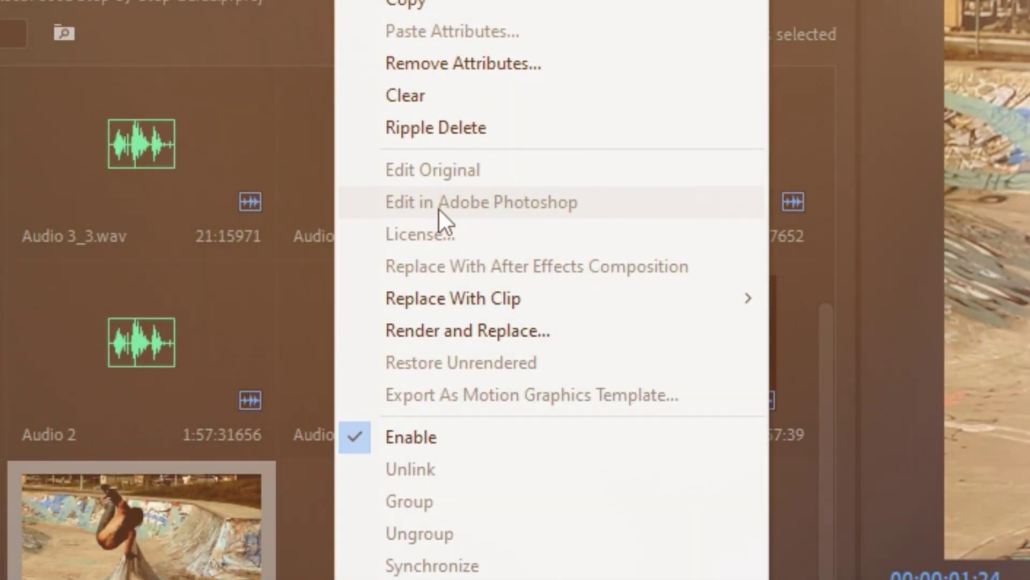
Delete the pink skater still from track V2 and remove the old Desktop still from the project
left_click(230, 433)
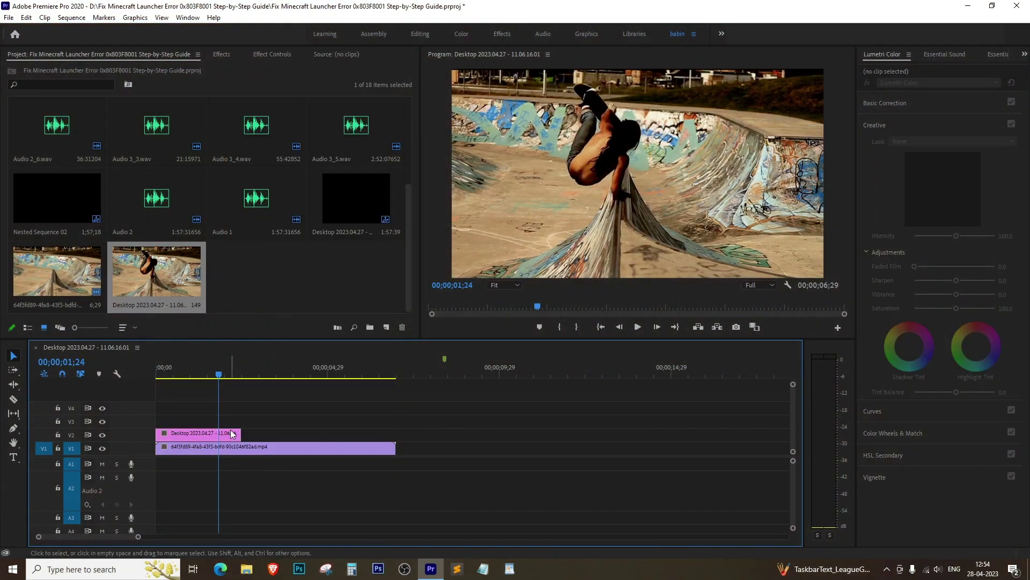
key("Delete")
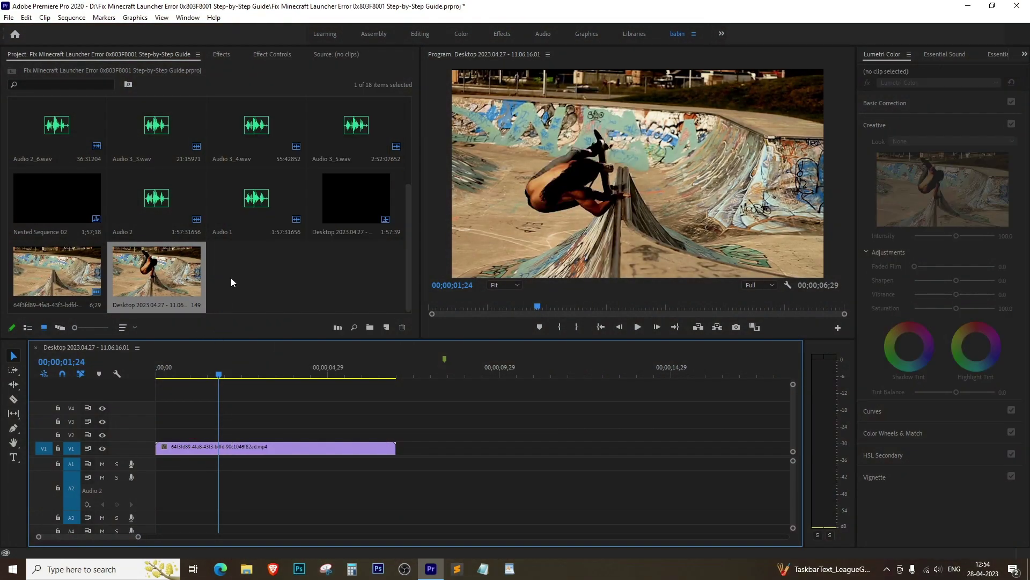
left_click(241, 288)
left_click(180, 286)
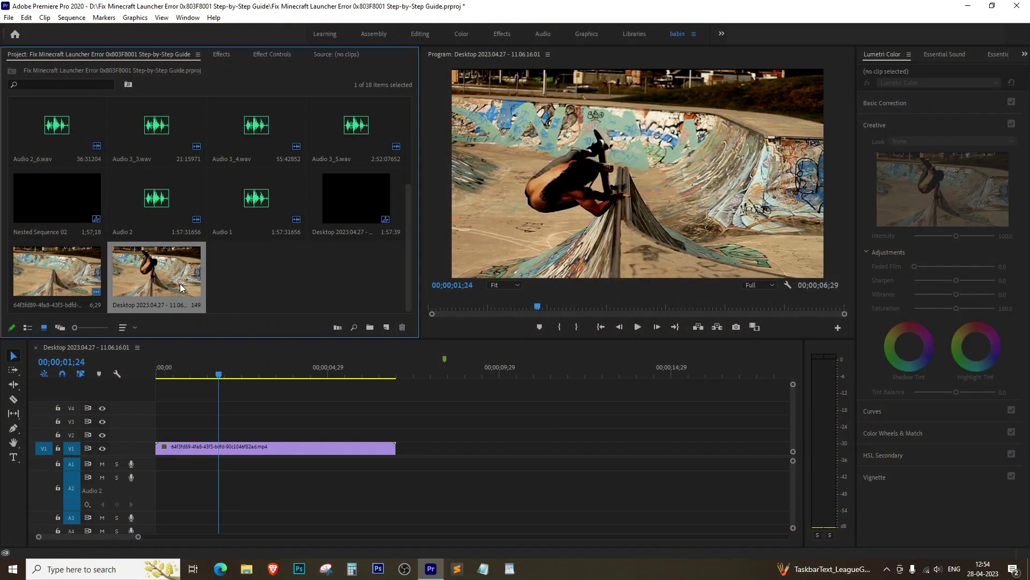
key("Delete")
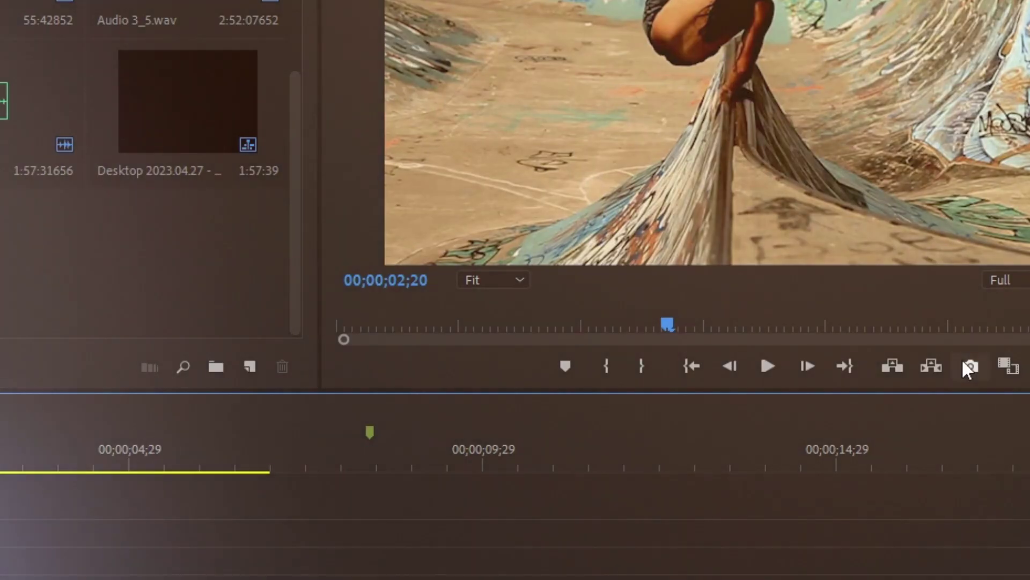
Export the 00;00;02;20 frame to the Desktop as a TIFF, importing it into the project
left_click(736, 327)
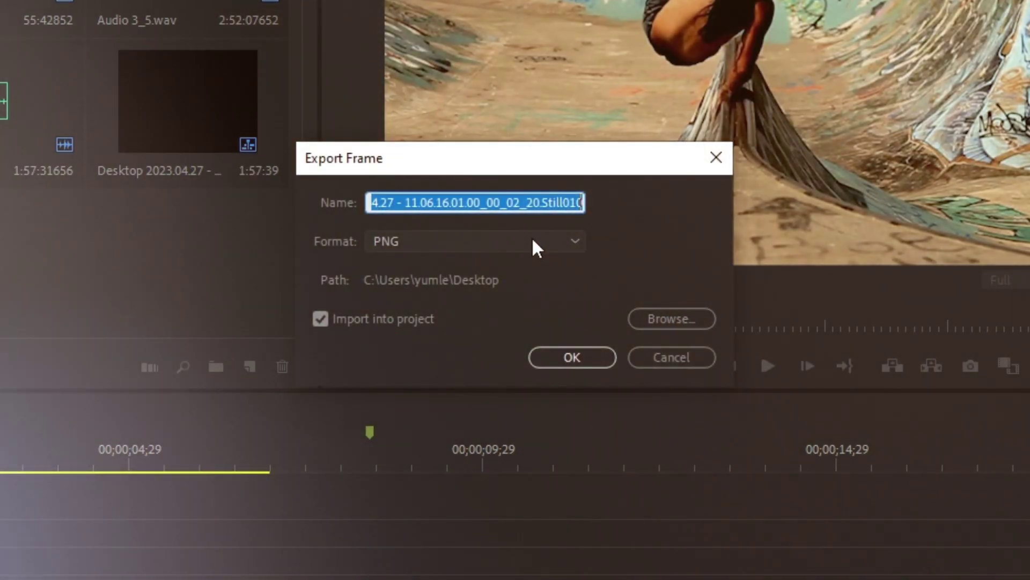
left_click(533, 239)
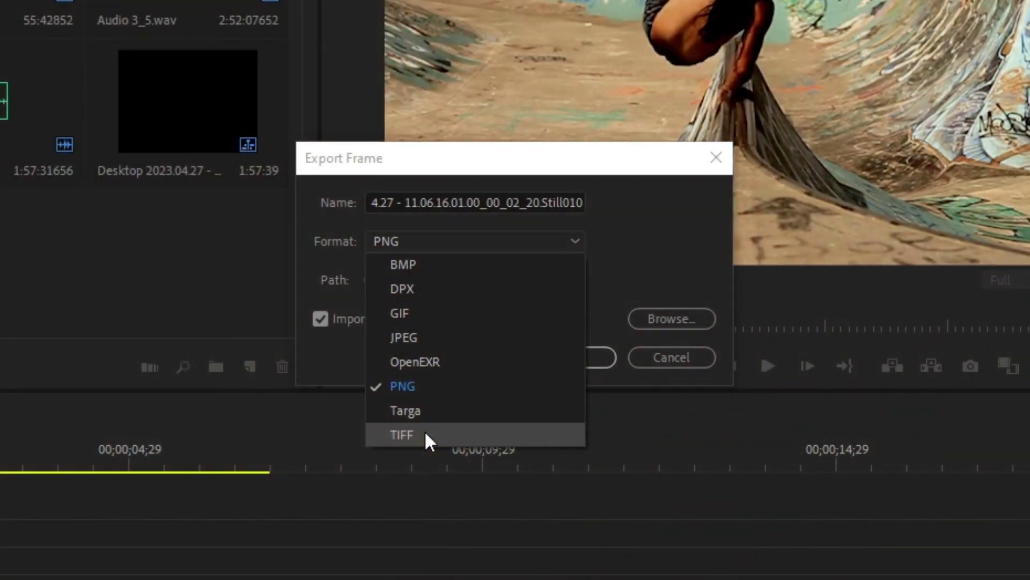
left_click(428, 435)
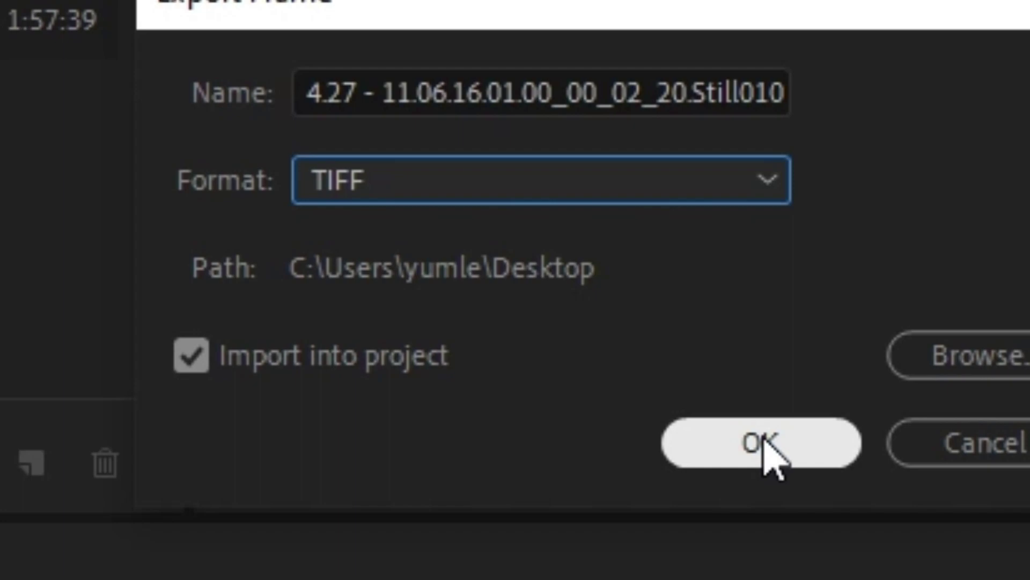
left_click(761, 445)
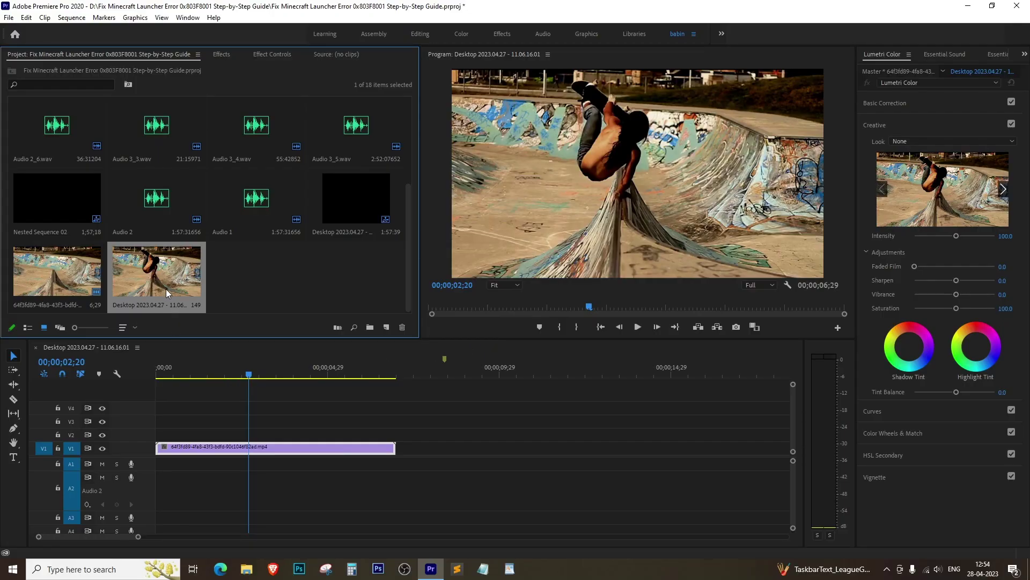
Place the TIFF still on V2 above the video, trim it to about 00;00;02;20, and right-click it
left_click_drag(166, 289, 158, 436)
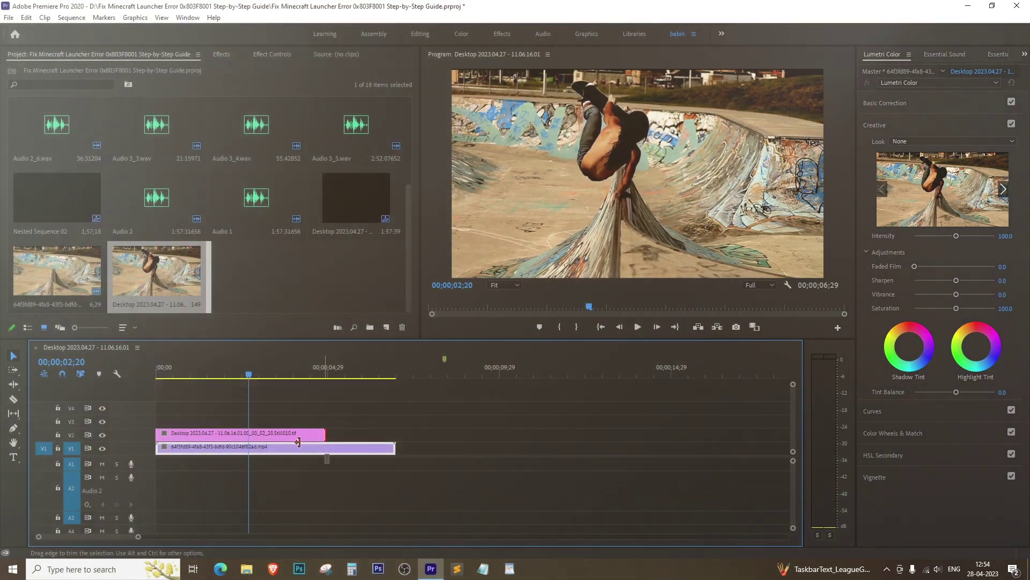
left_click_drag(325, 436, 244, 432)
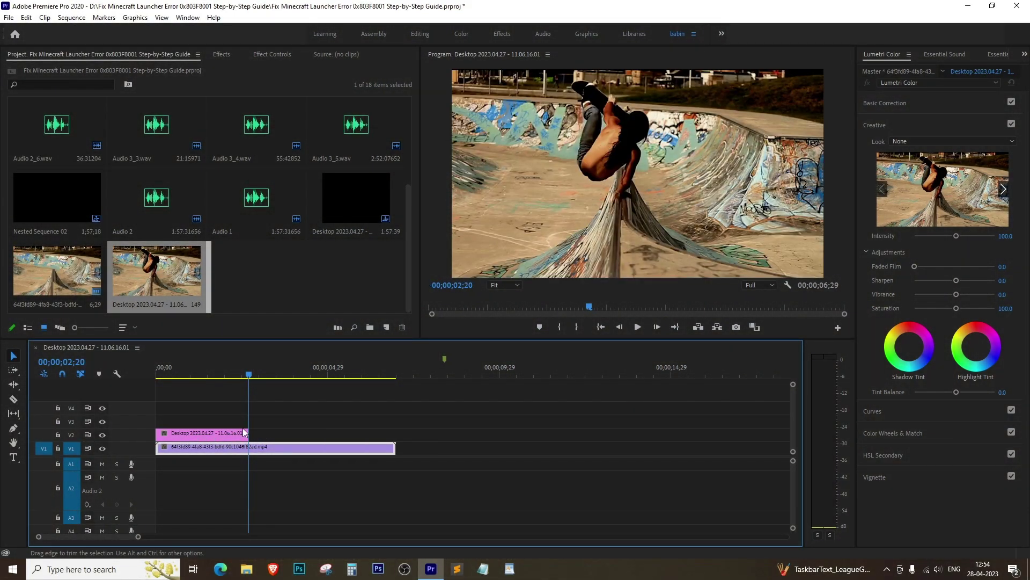
left_click(225, 373)
right_click(216, 431)
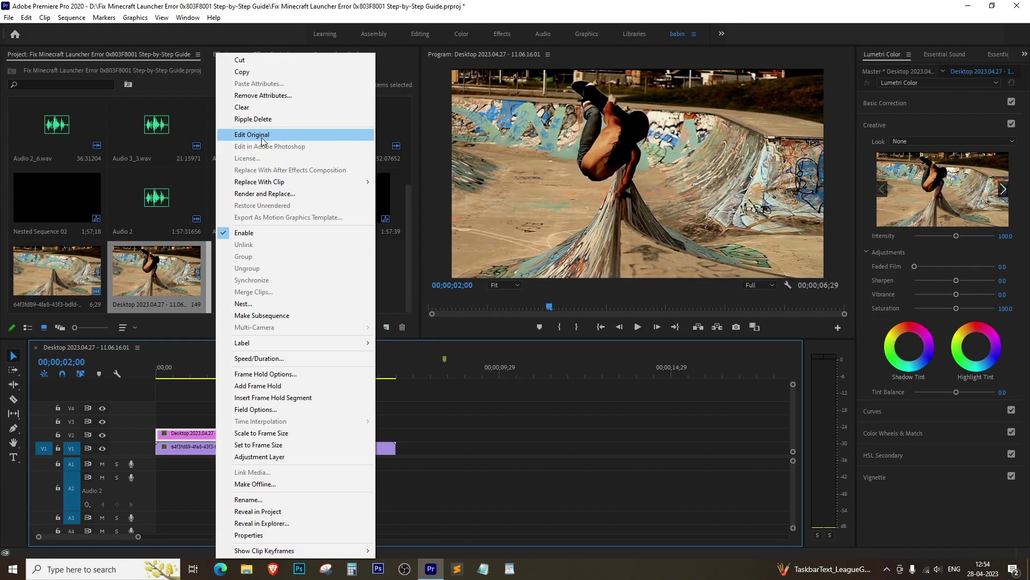
Open the still's original file in Windows Photo Viewer, then open it in Adobe Photoshop CC 2019
left_click(262, 139)
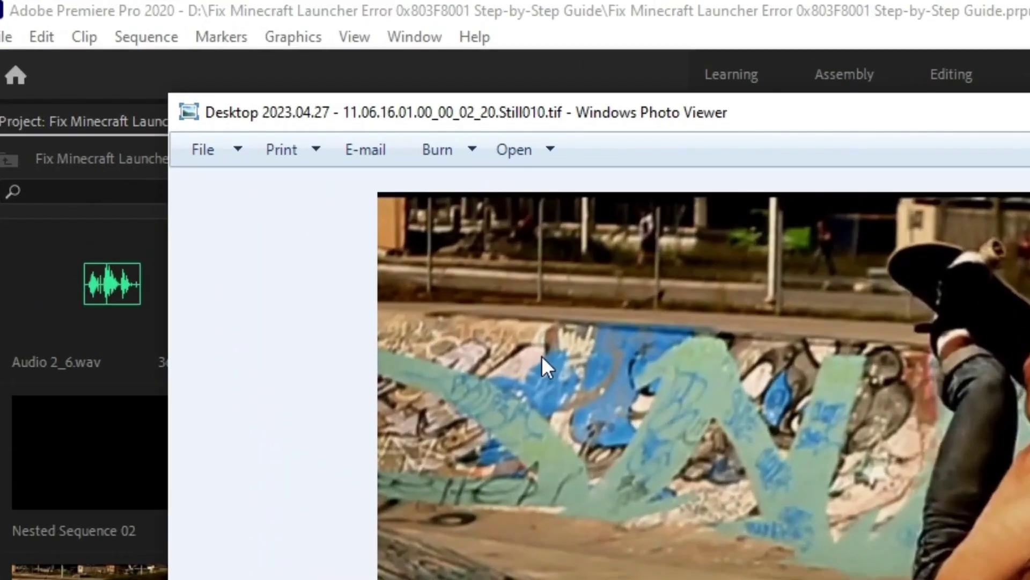
left_click(547, 150)
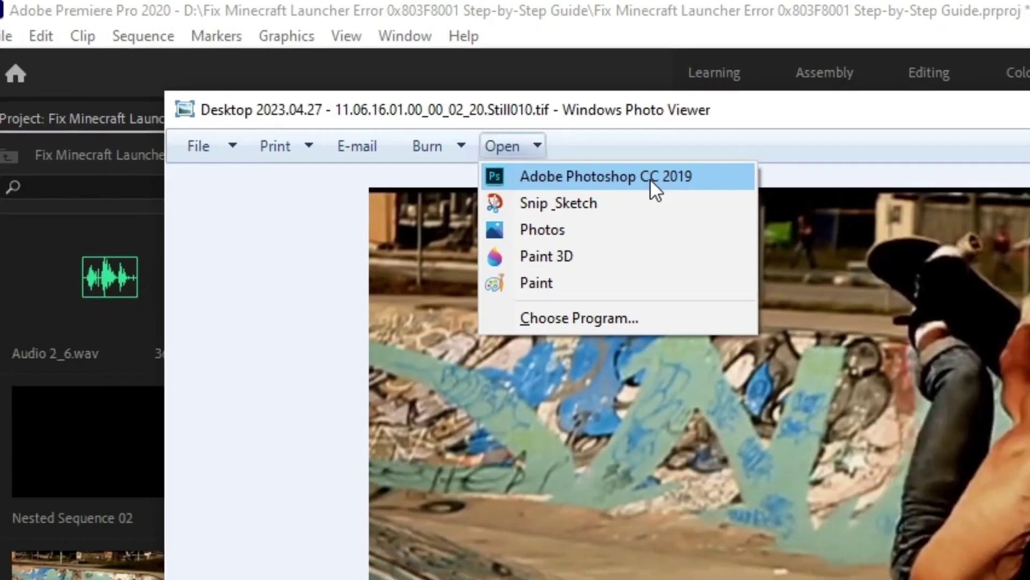
left_click(650, 179)
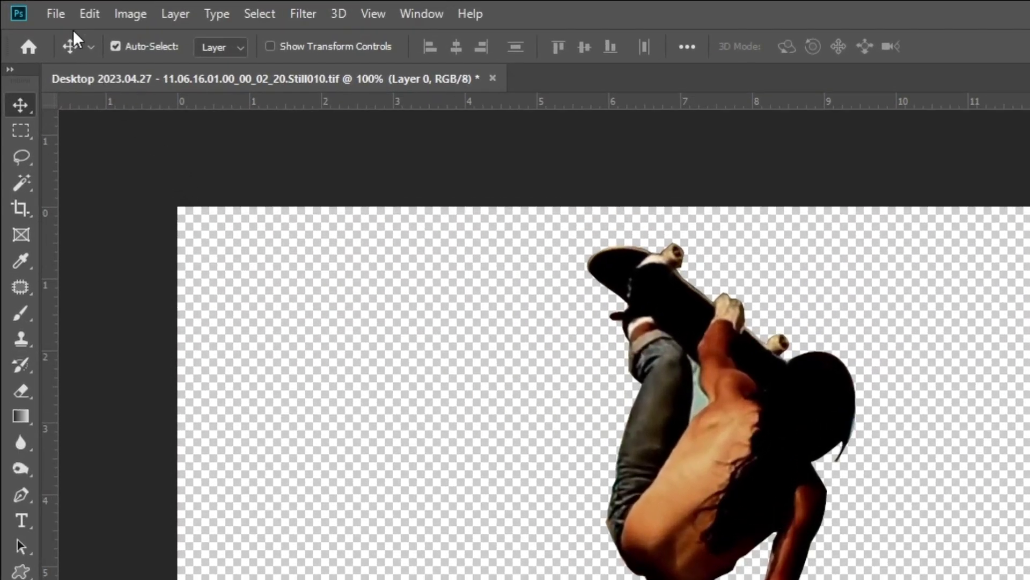
Save the cut-out skater over the original still and switch back to Premiere Pro
left_click(61, 20)
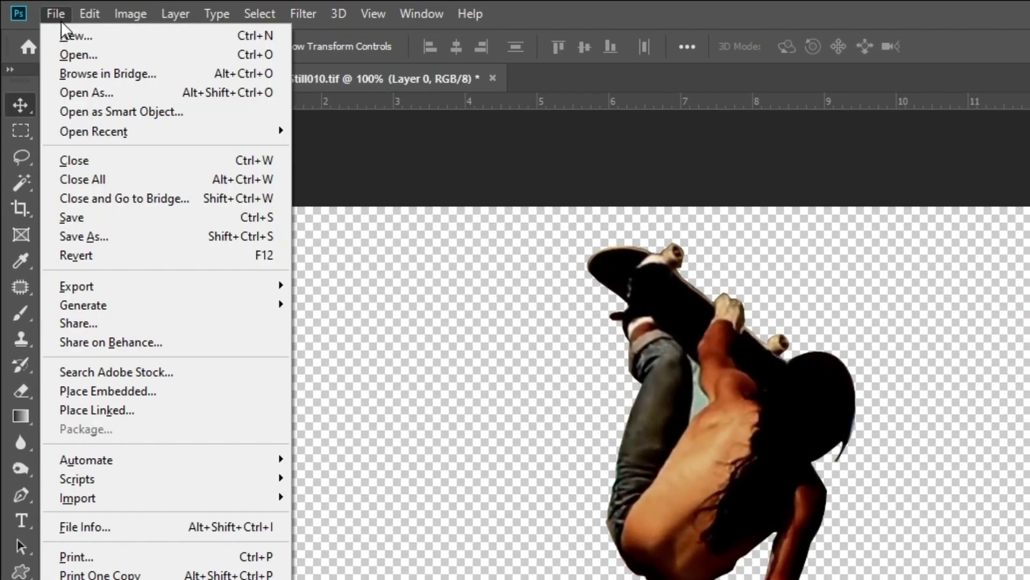
left_click(109, 217)
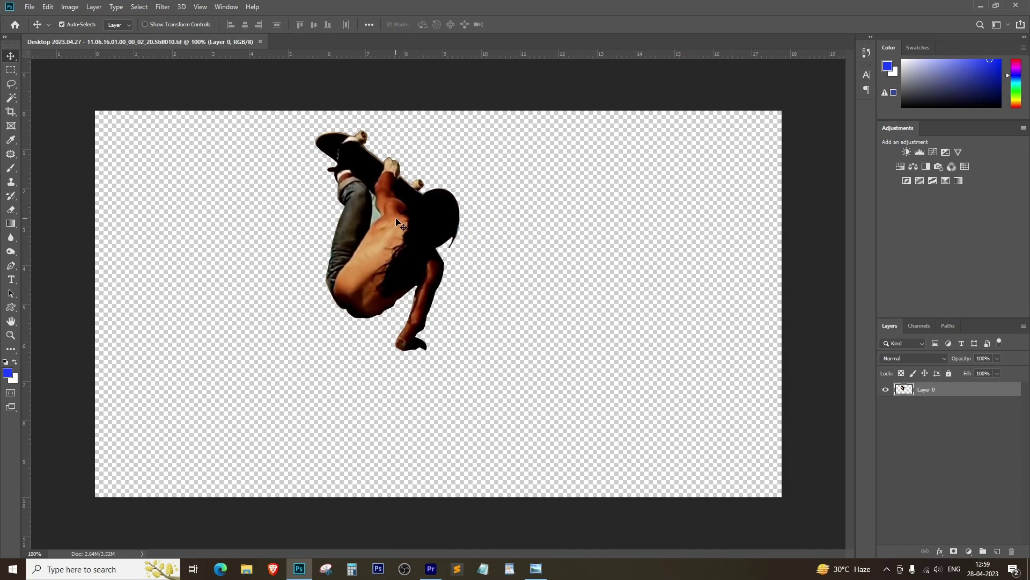
left_click(431, 569)
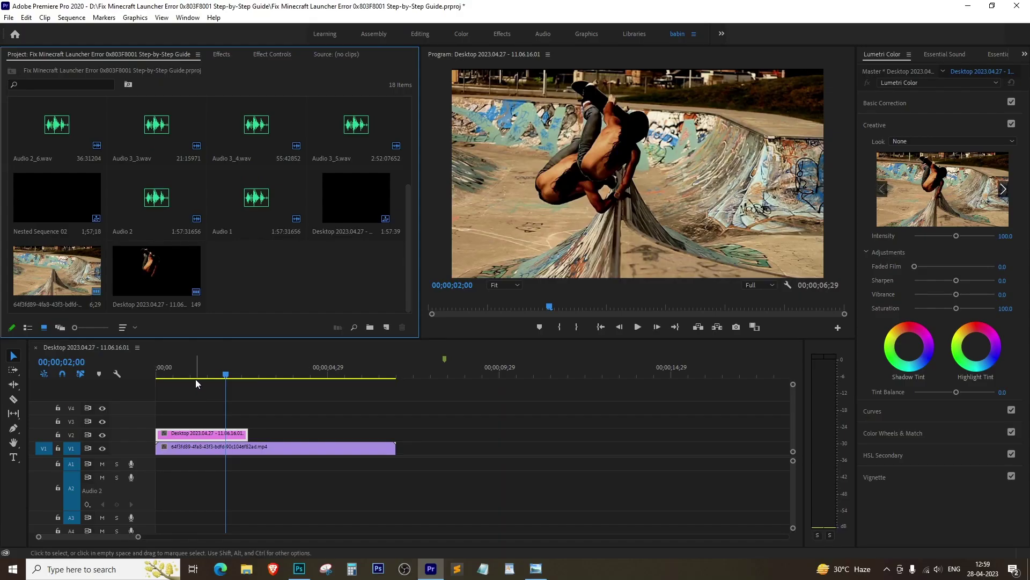
Rewind the playhead to the sequence start, then play and stop the overlay preview
left_click_drag(165, 375, 184, 376)
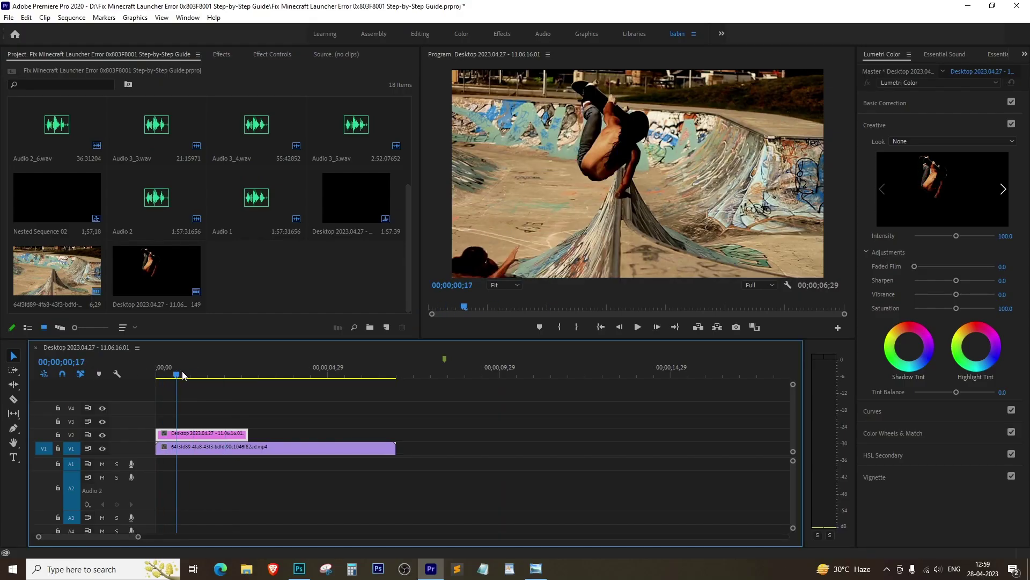
left_click_drag(184, 377, 99, 376)
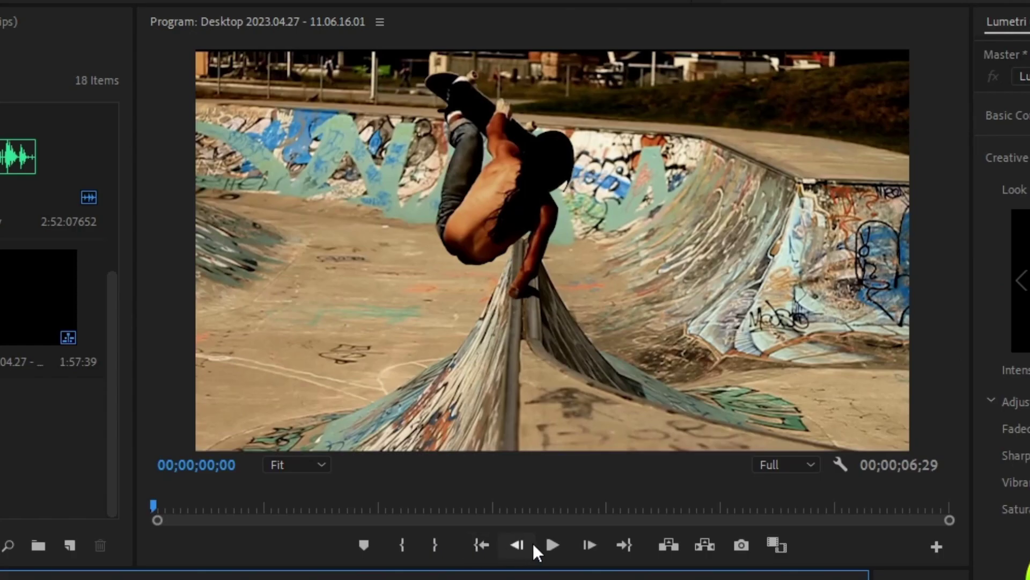
left_click(638, 327)
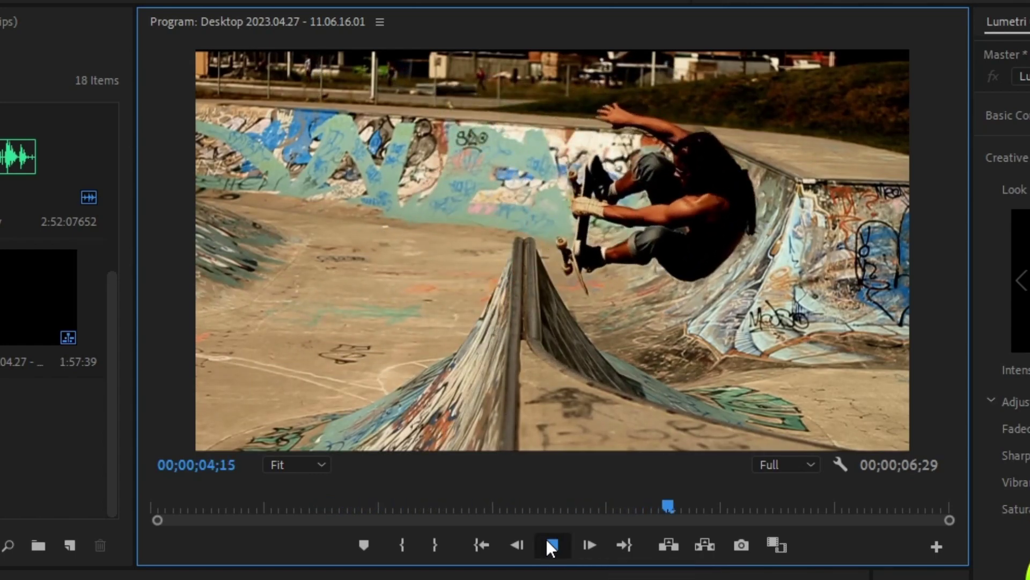
left_click(547, 539)
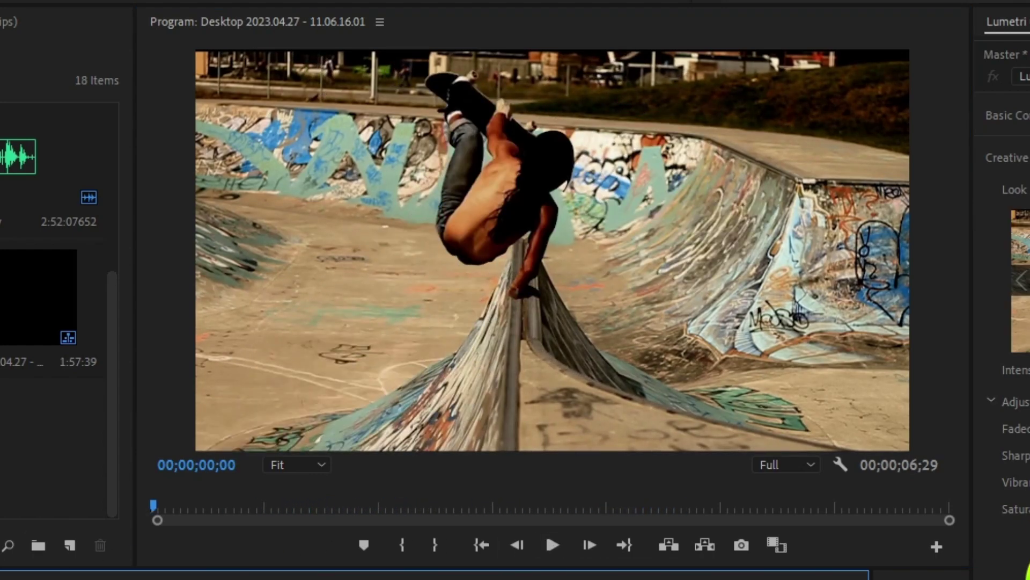